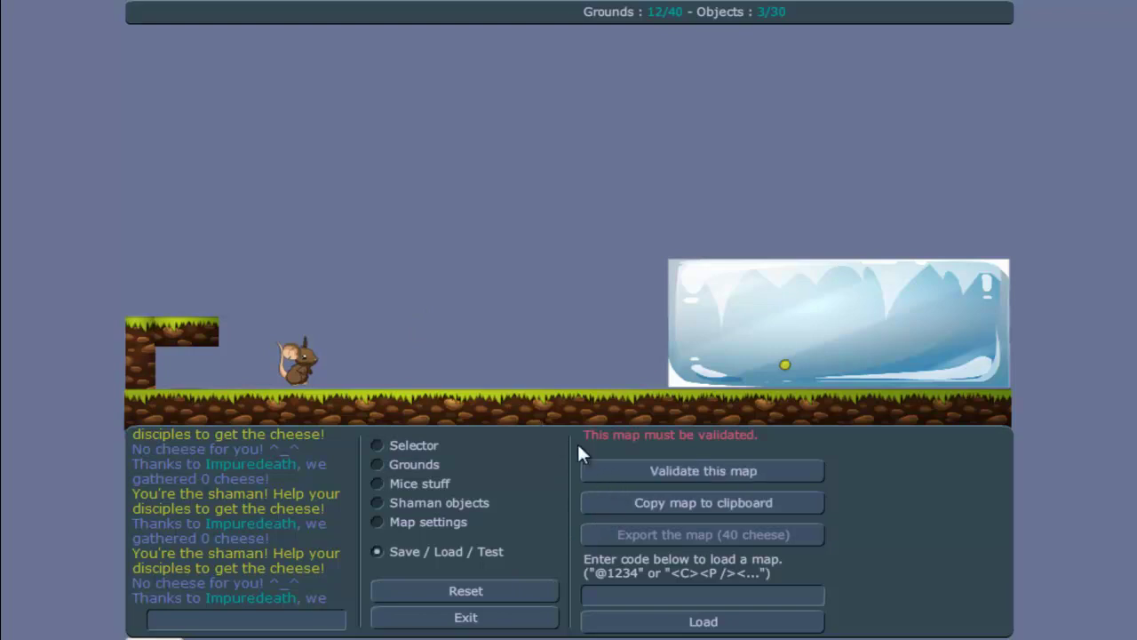
Start a validation run of the map and make the mouse run and jump toward the ice block.
left_click(644, 481)
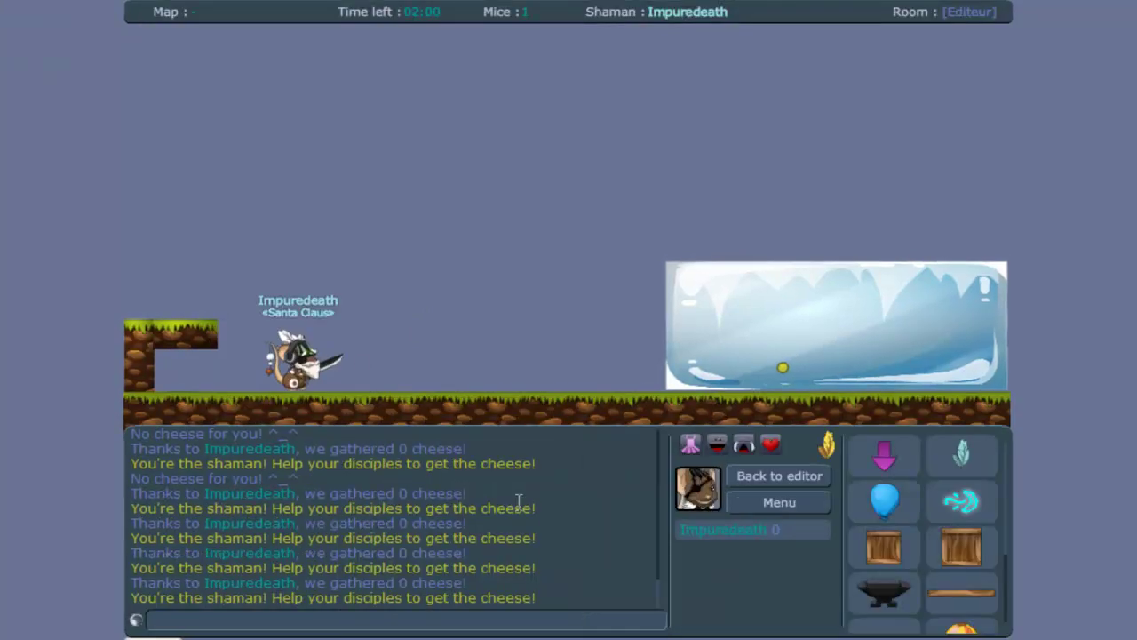
key("Left")
key("Right")
key("Up")
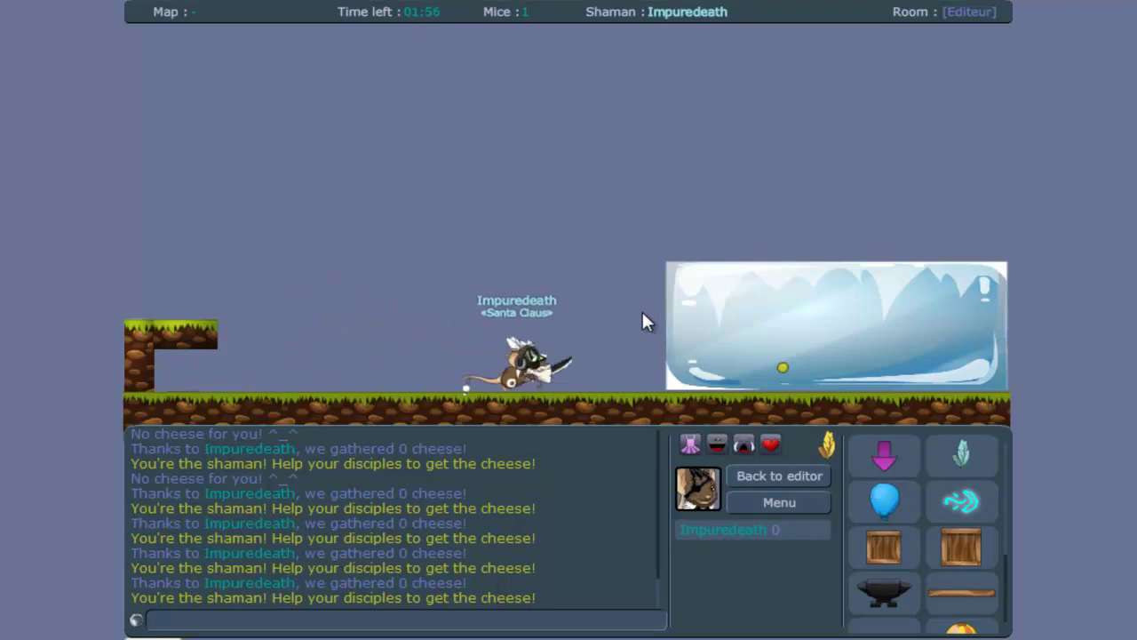
key("Up")
key("Up")
key("Left")
key("Up")
key("Right")
key("Left")
key("Up")
key("Right")
key("Left")
key("Left")
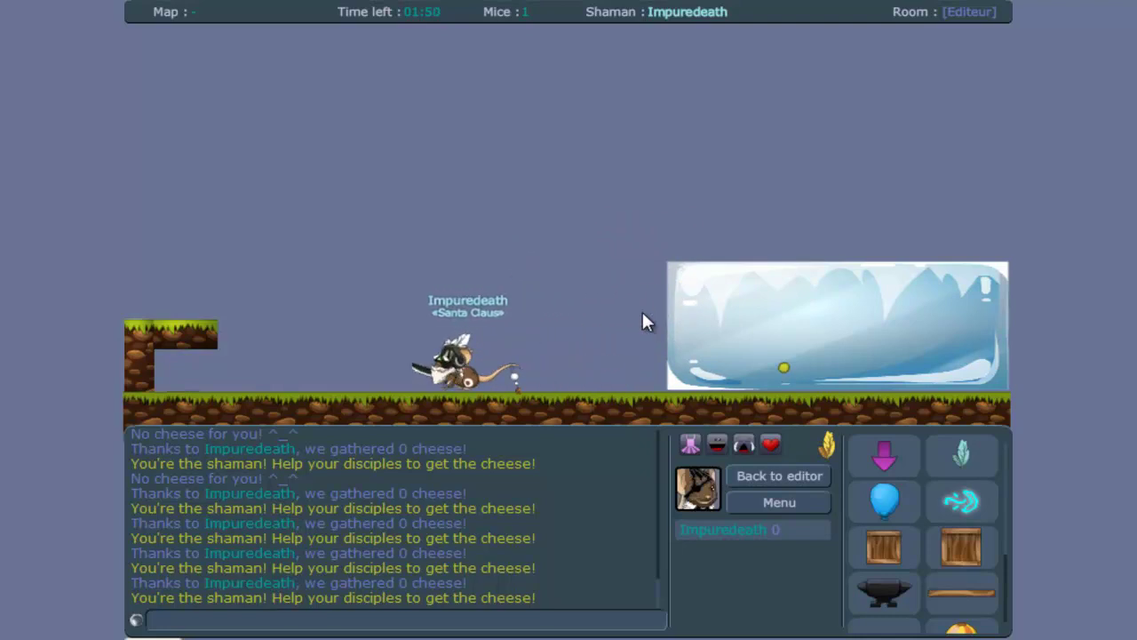
Run the mouse back beneath the short grass ledge and jump against it to set off the hidden mechanism.
key("Left")
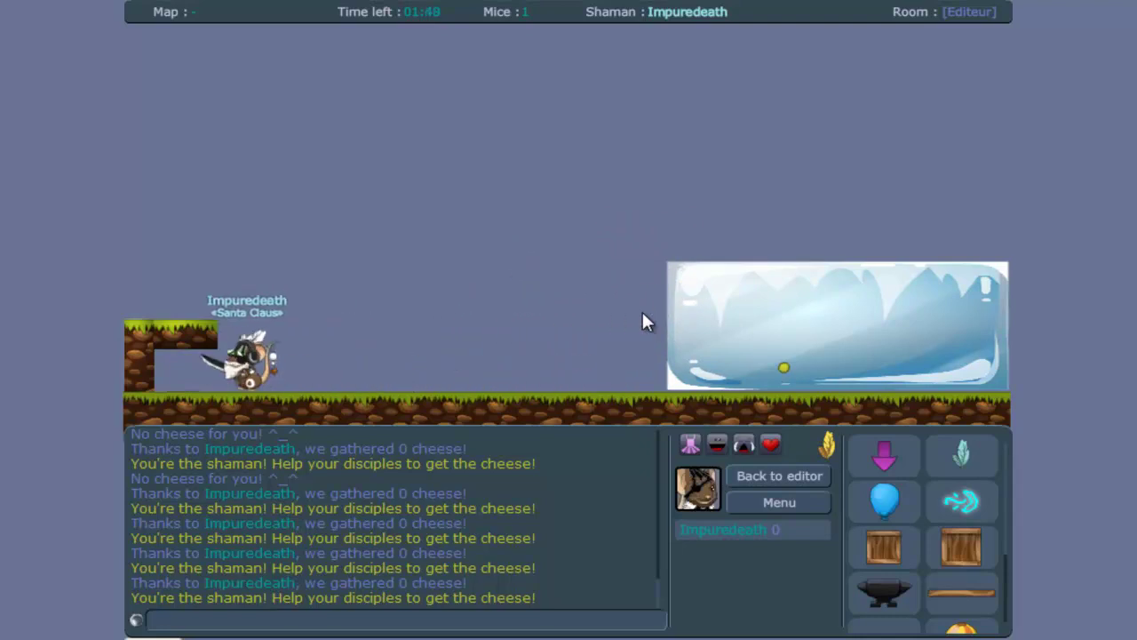
key("Left")
key("Right")
key("Left")
key("Right")
key("Up")
key("Left")
key("Up")
key("Right")
key("Up")
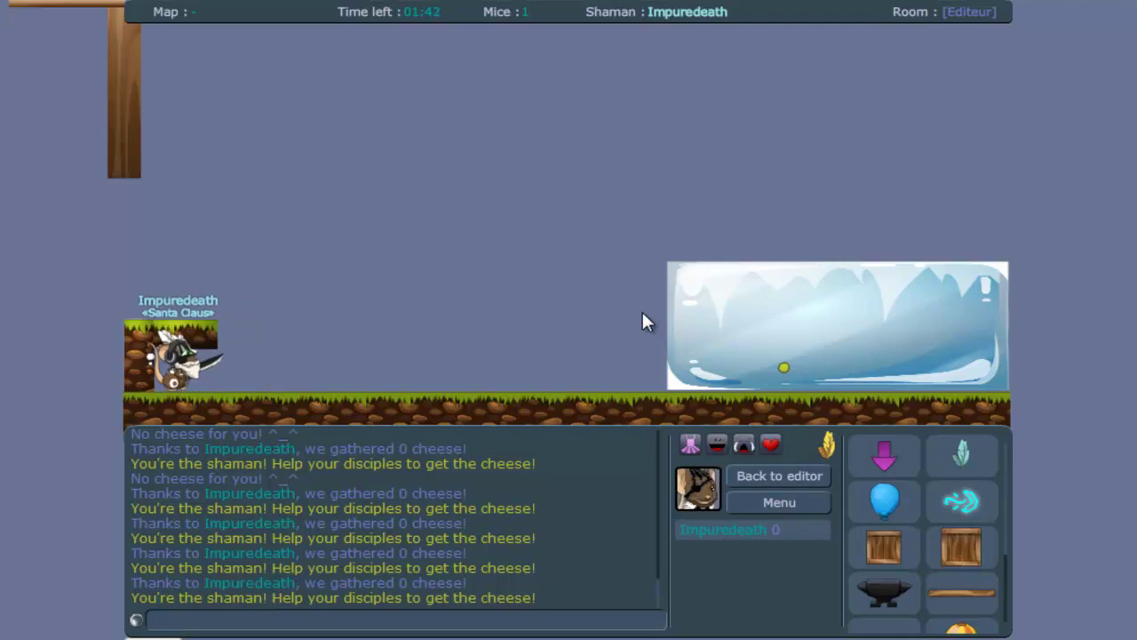
Leave the grass ledge and jump across the floor to the spot where the ice block stood.
key("Right")
key("Left")
key("Up")
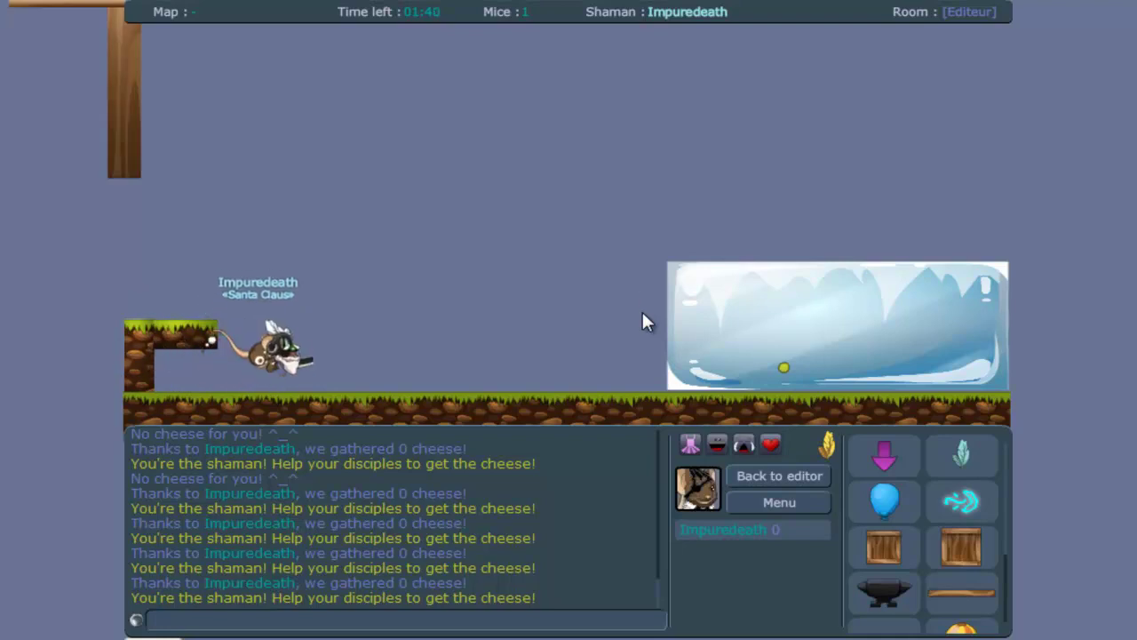
key("Right")
key("Up")
key("Left")
key("Up")
key("Right")
key("Up")
key("Left")
key("Right")
key("Right")
key("Up")
key("Left")
key("Right")
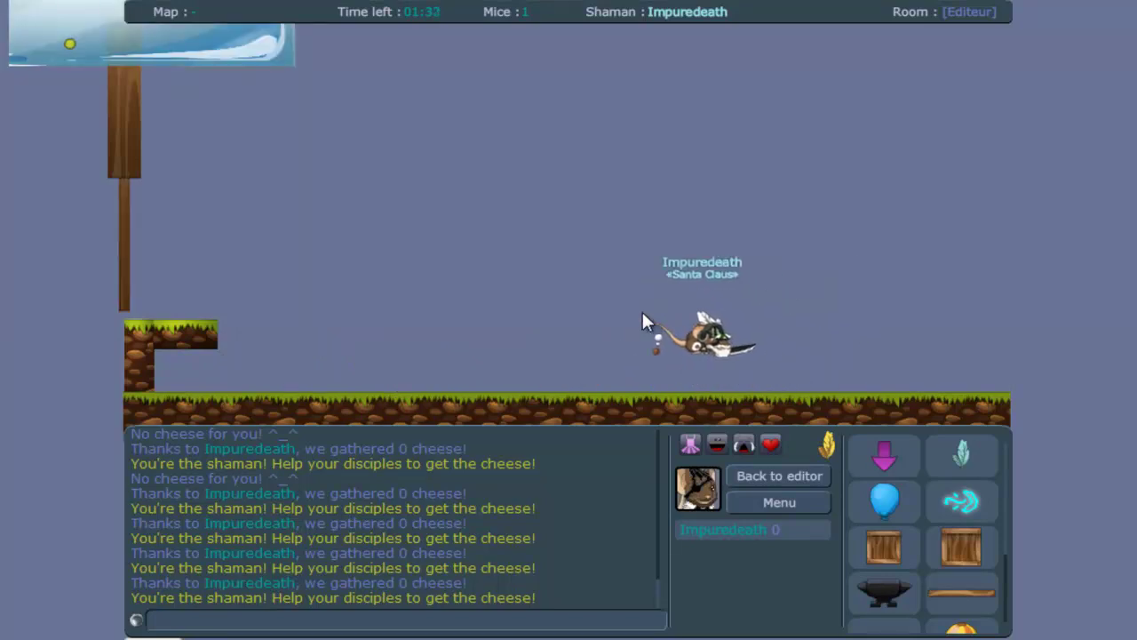
Return to the map editor and lower the short grass ledge's Z order behind the small 10 by 10 wood block.
left_click(770, 478)
left_click_drag(393, 280, 439, 33)
left_click_drag(606, 265, 843, 306)
left_click(479, 118)
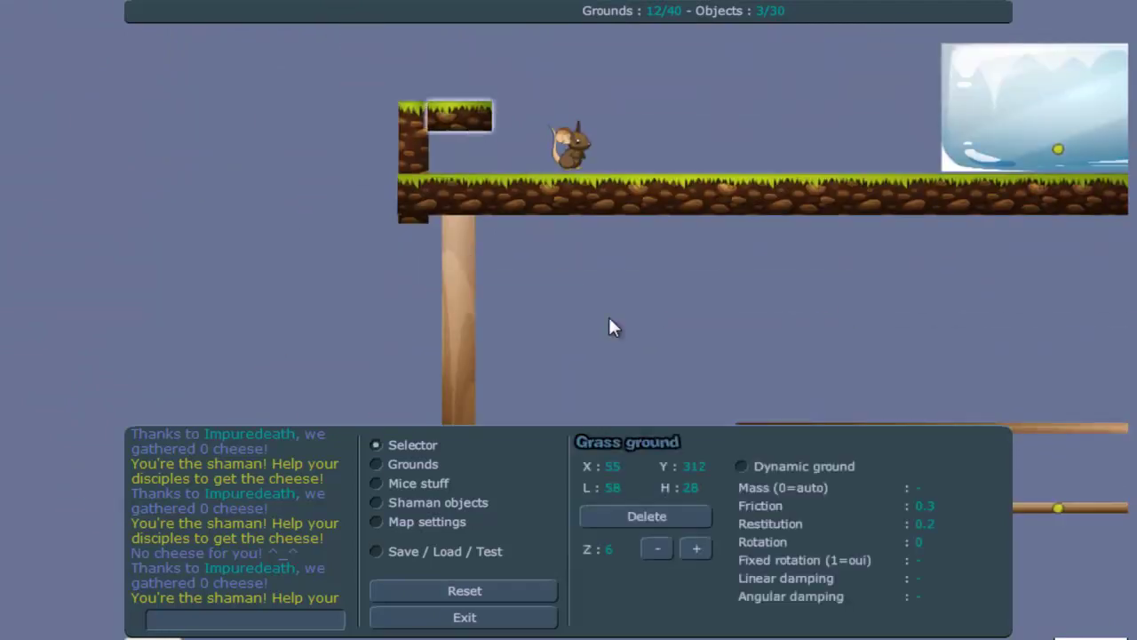
left_click(668, 544)
left_click(668, 544)
left_click(669, 544)
left_click(668, 544)
left_click(668, 544)
left_click(668, 544)
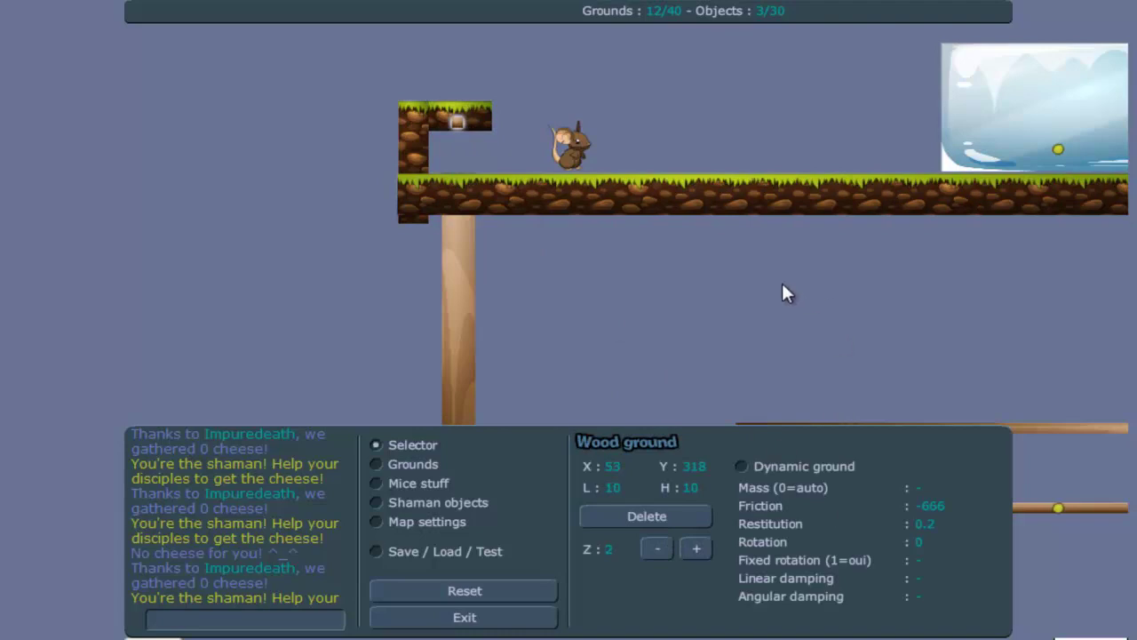
Examine the properties of the tall wood column below the ledge and its position relative to the small wood block.
left_click_drag(780, 287, 652, 156)
left_click_drag(570, 285, 816, 227)
left_click(598, 317)
left_click_drag(649, 224, 730, 238)
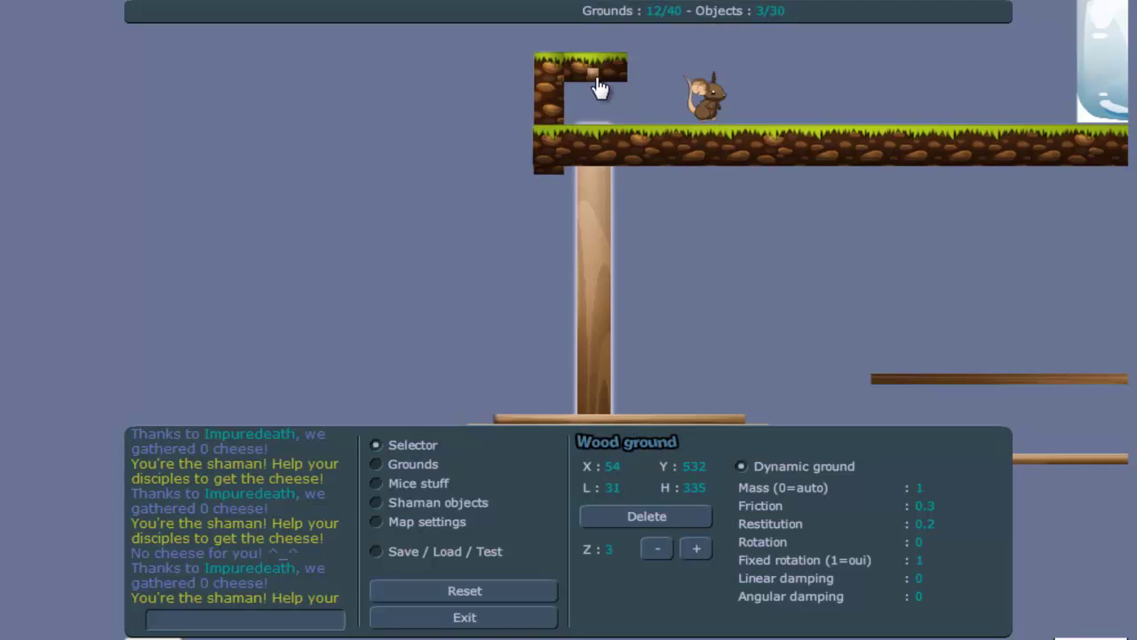
left_click_drag(822, 294, 672, 108)
left_click_drag(604, 57, 778, 286)
mouse_move(695, 81)
left_mouse_down()
mouse_move(750, 212)
mouse_move(721, 299)
left_mouse_up()
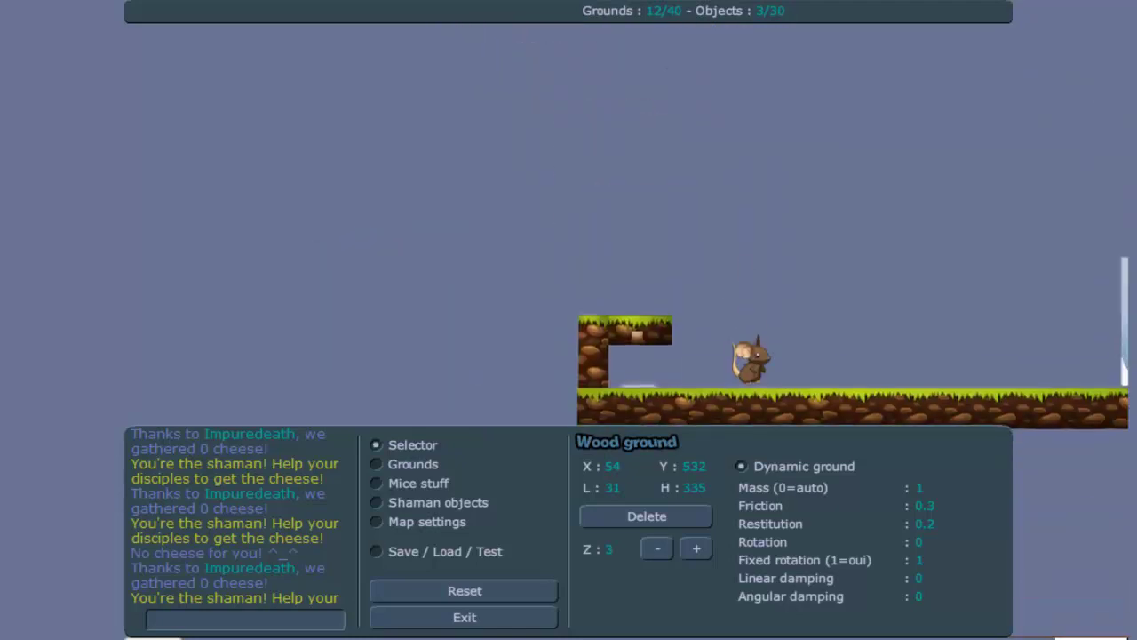
Examine the properties of the long 800 by 10 wood plank that carries the two yellow nails.
left_click_drag(865, 282, 749, 36)
mouse_move(870, 244)
left_mouse_down()
mouse_move(774, 167)
mouse_move(598, 253)
mouse_move(844, 279)
left_mouse_up()
left_click(798, 308)
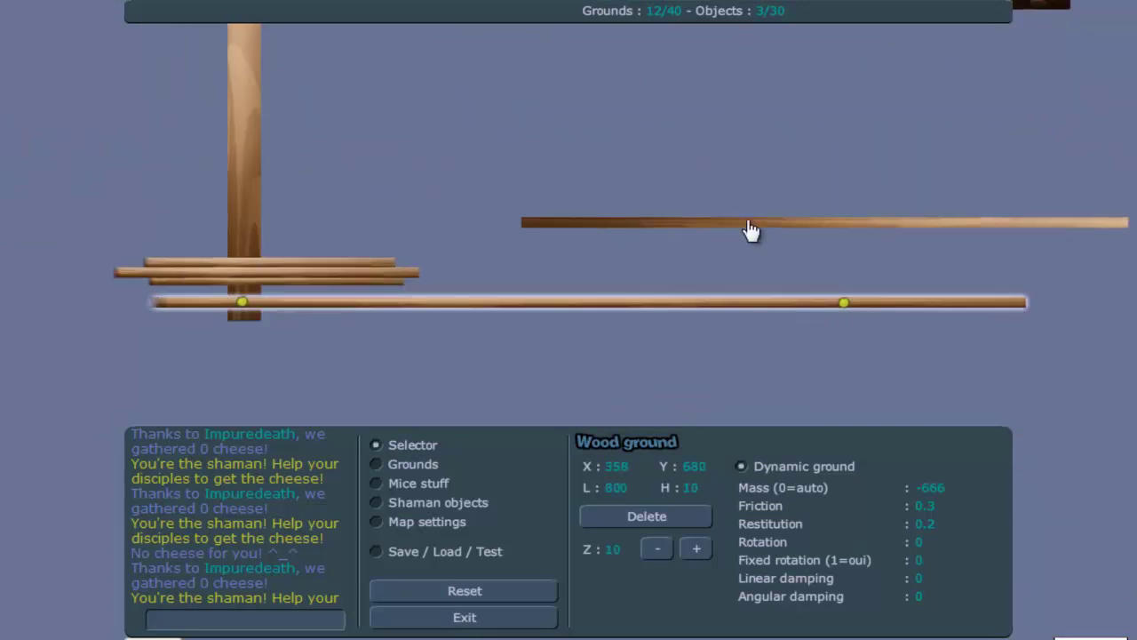
Set the rotation of the 10 by 581 wood plank under the ice block to 0.
left_click_drag(747, 222, 313, 231)
left_click_drag(488, 172, 736, 297)
left_click(722, 343)
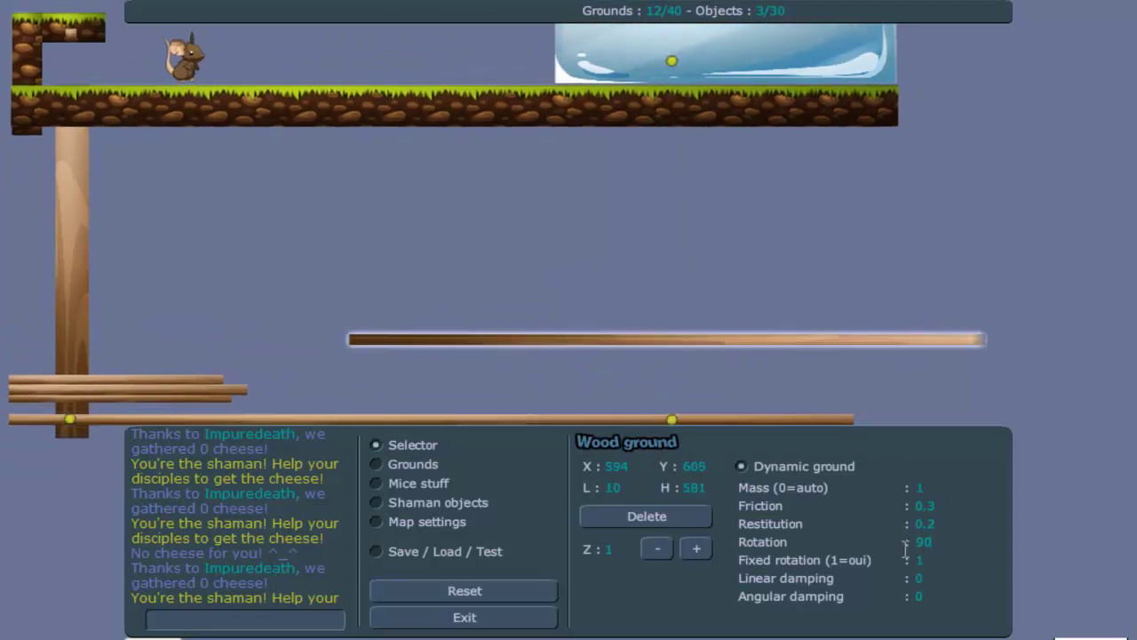
type("0")
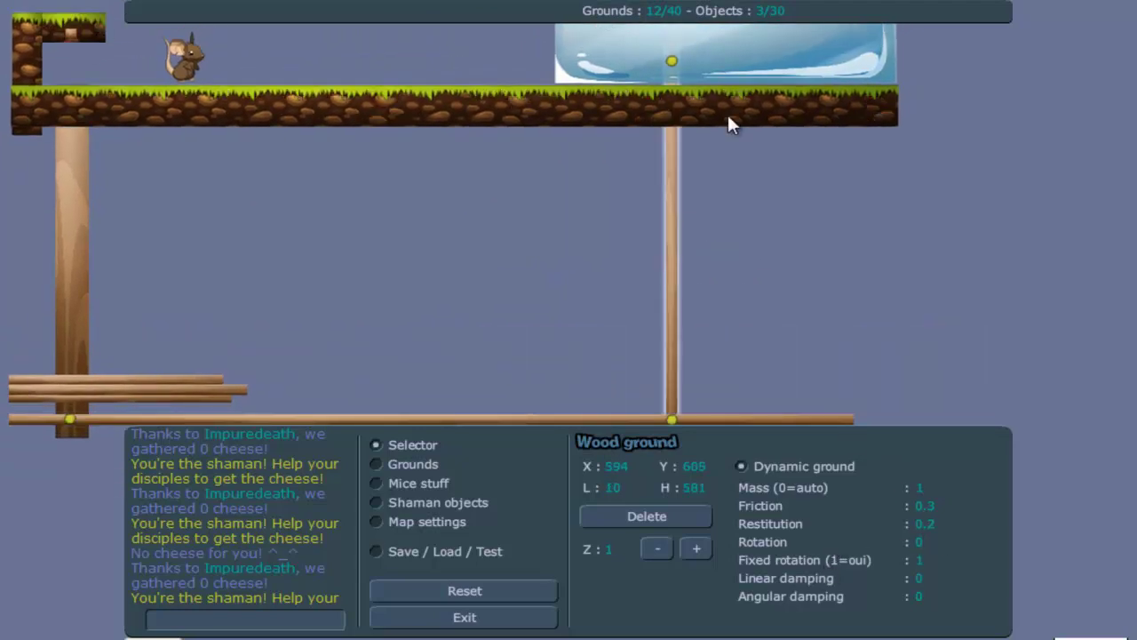
Set the rotation of the 10 by 581 wood plank back to 90.
left_click_drag(727, 152, 669, 179)
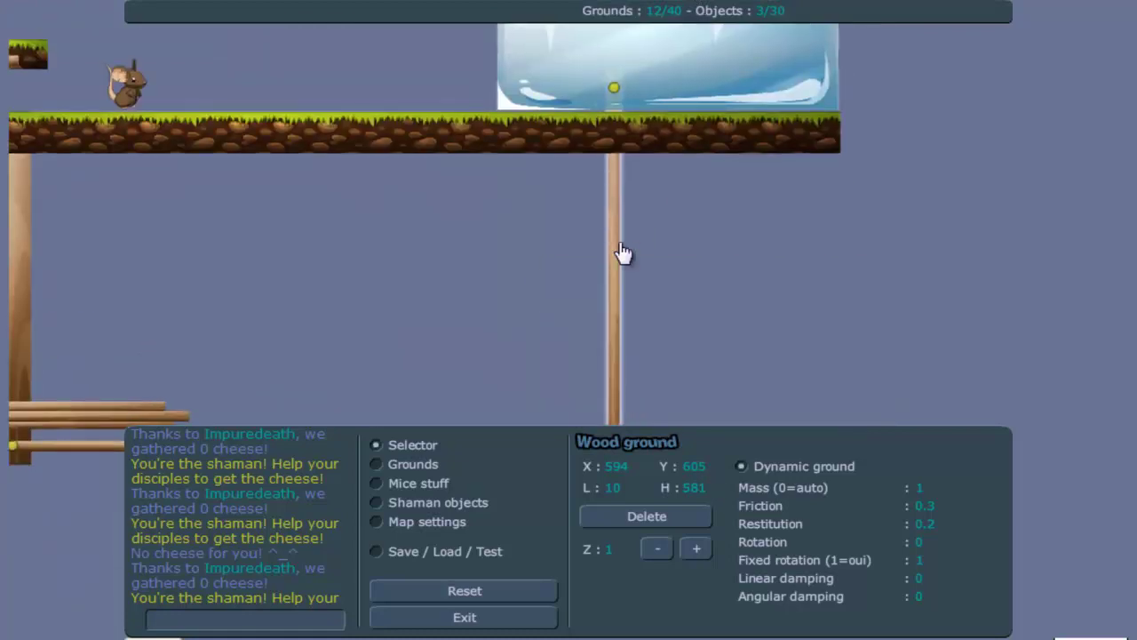
double_click(932, 540)
type("90")
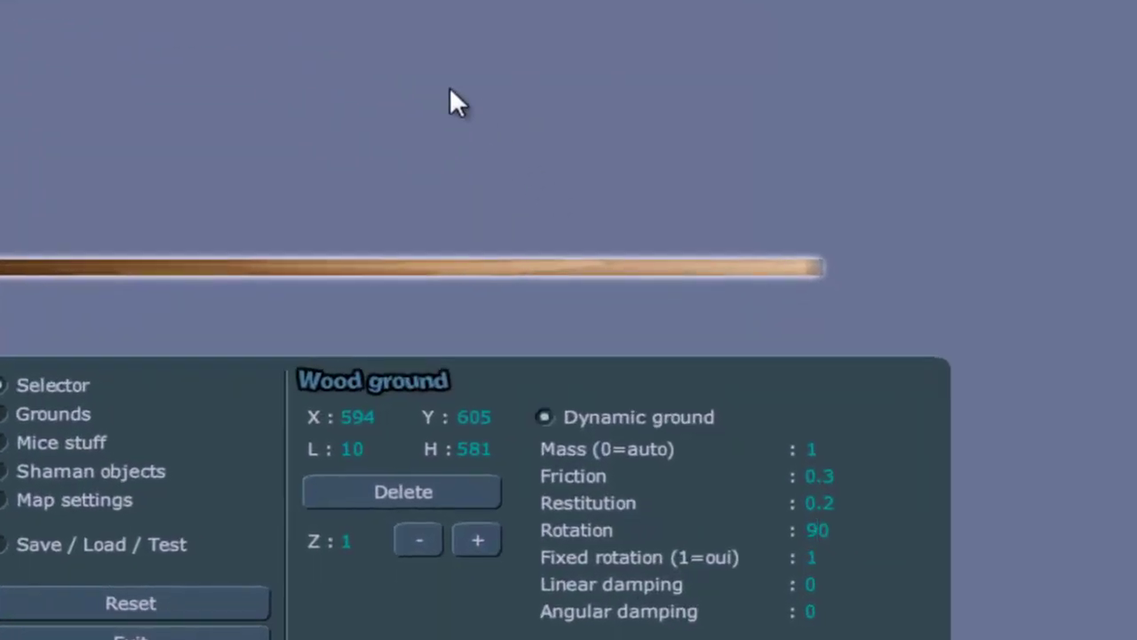
Start another validation run and move the mouse toward the ice block.
left_click(89, 553)
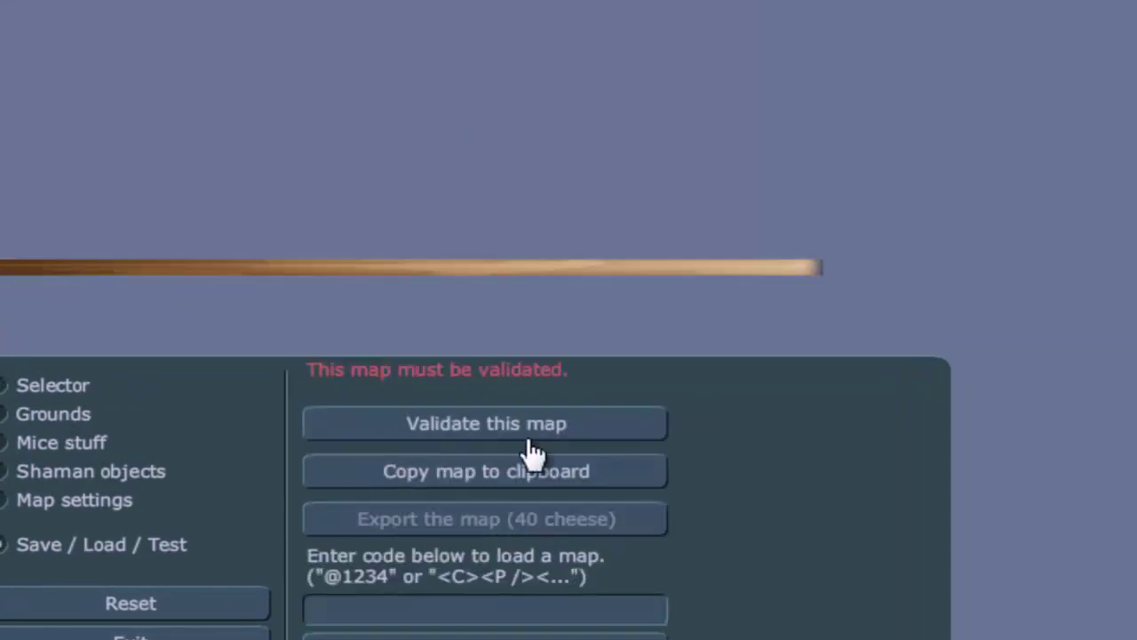
left_click(520, 432)
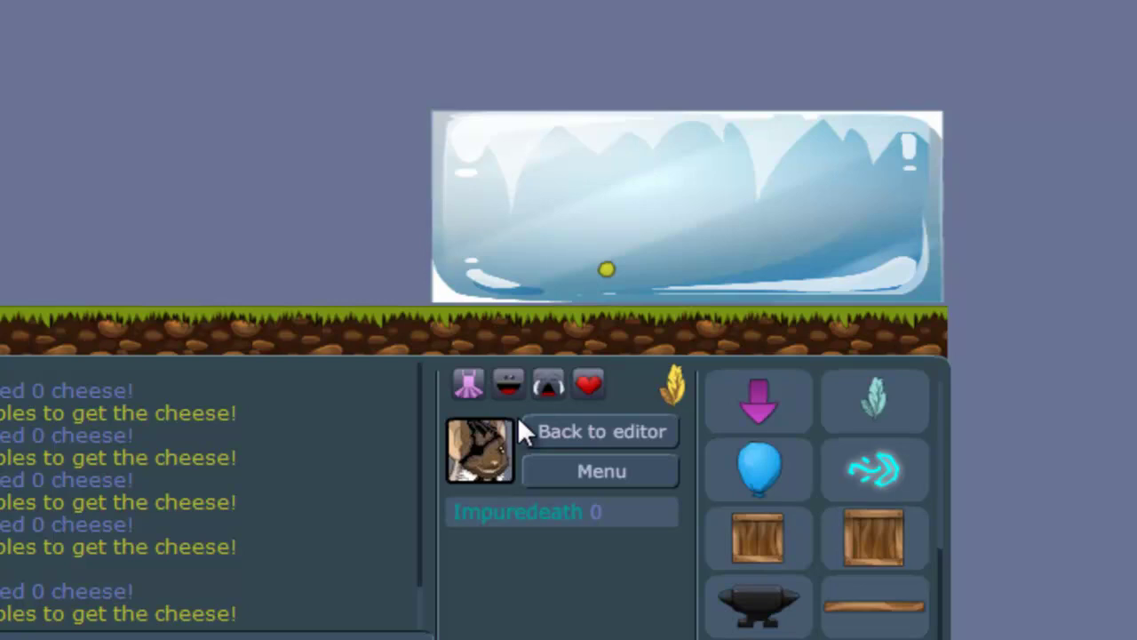
key("Right")
key("Up")
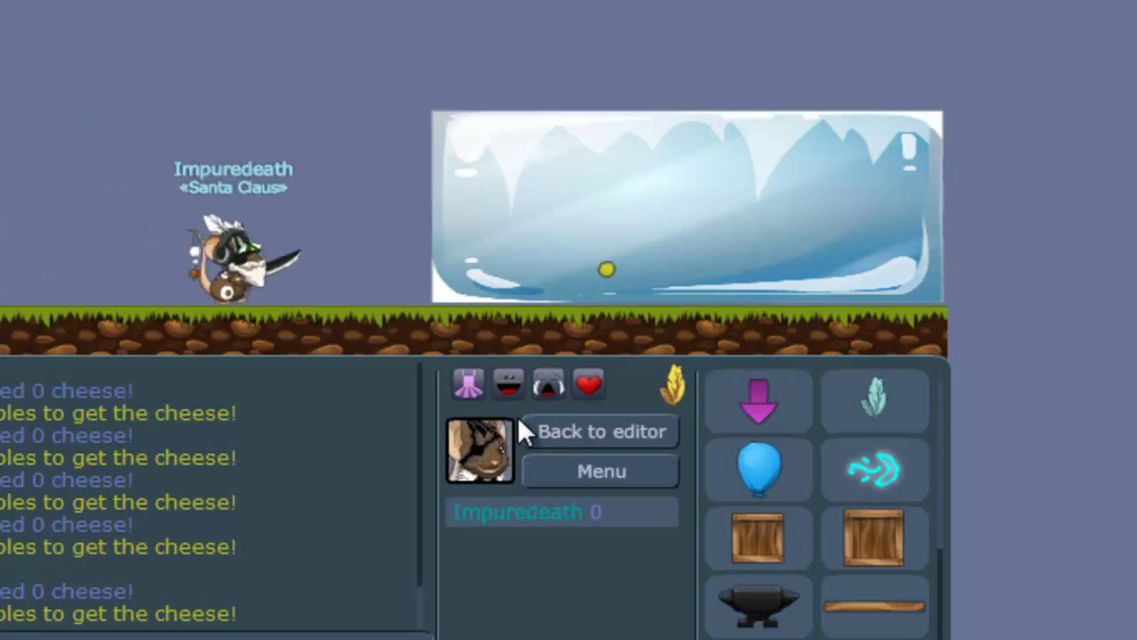
Return to the map editor and place an anvil on top of the ice block.
left_click(533, 432)
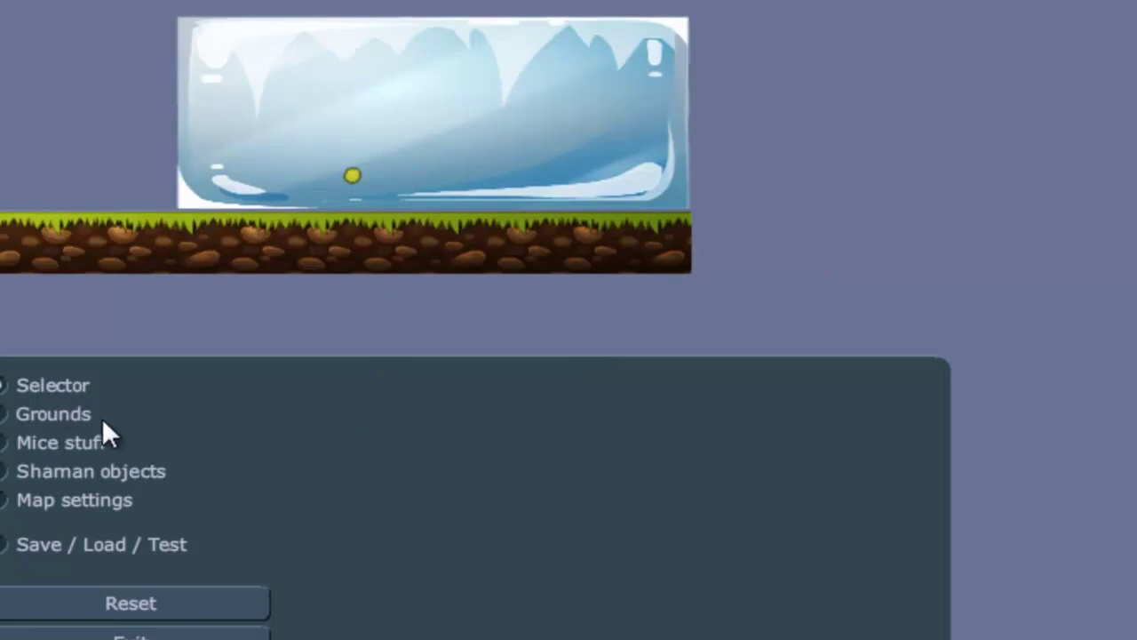
left_click(71, 444)
left_click(64, 471)
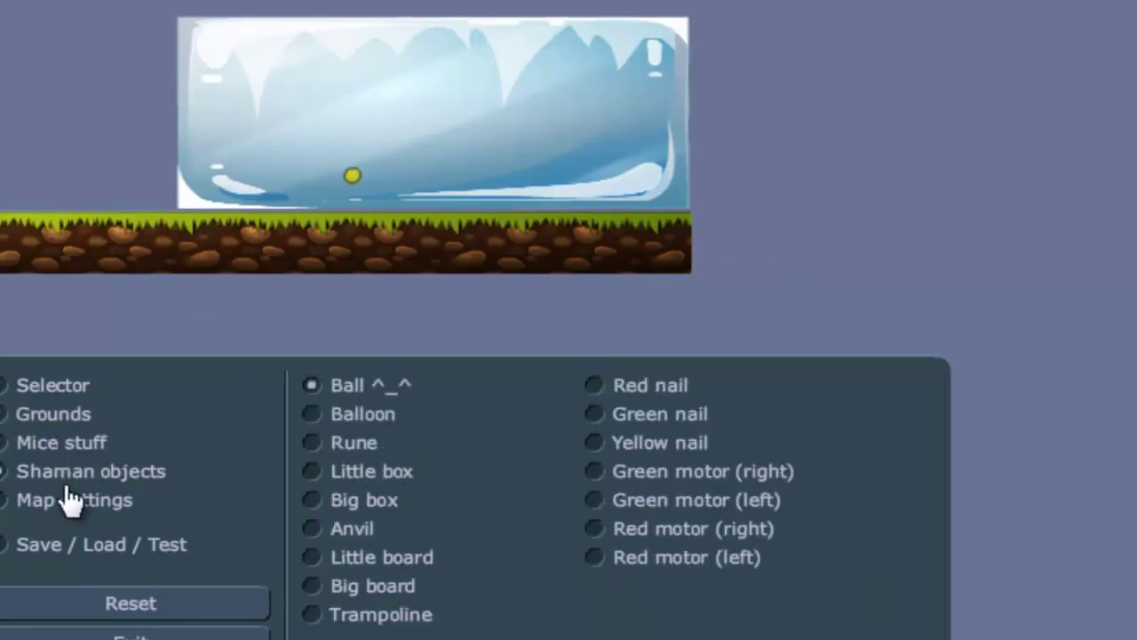
left_click(353, 531)
Validate the map with the anvil in place and make the mouse jump onto the anvil near the ice block's position.
left_click(100, 543)
left_click(423, 420)
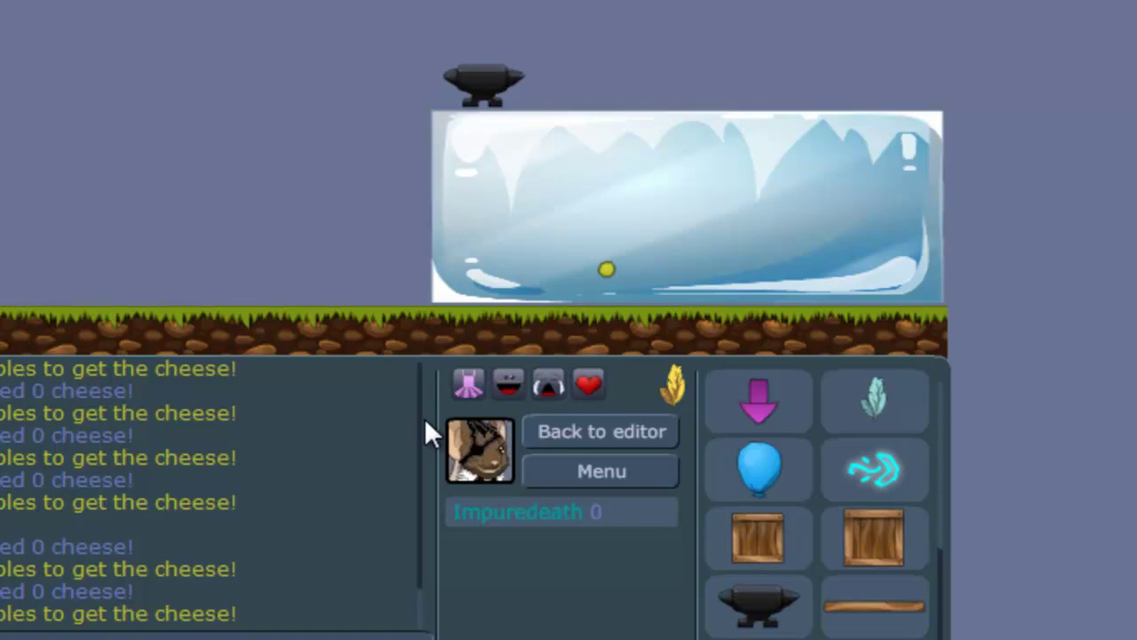
key("Right")
key("Up")
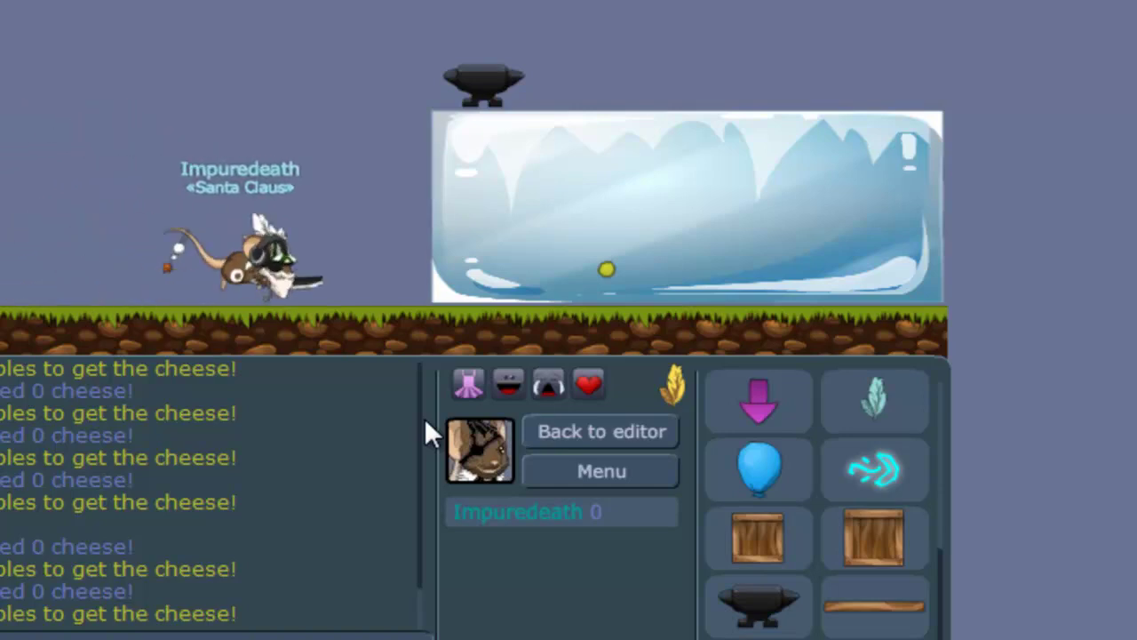
key("Up")
key("Left")
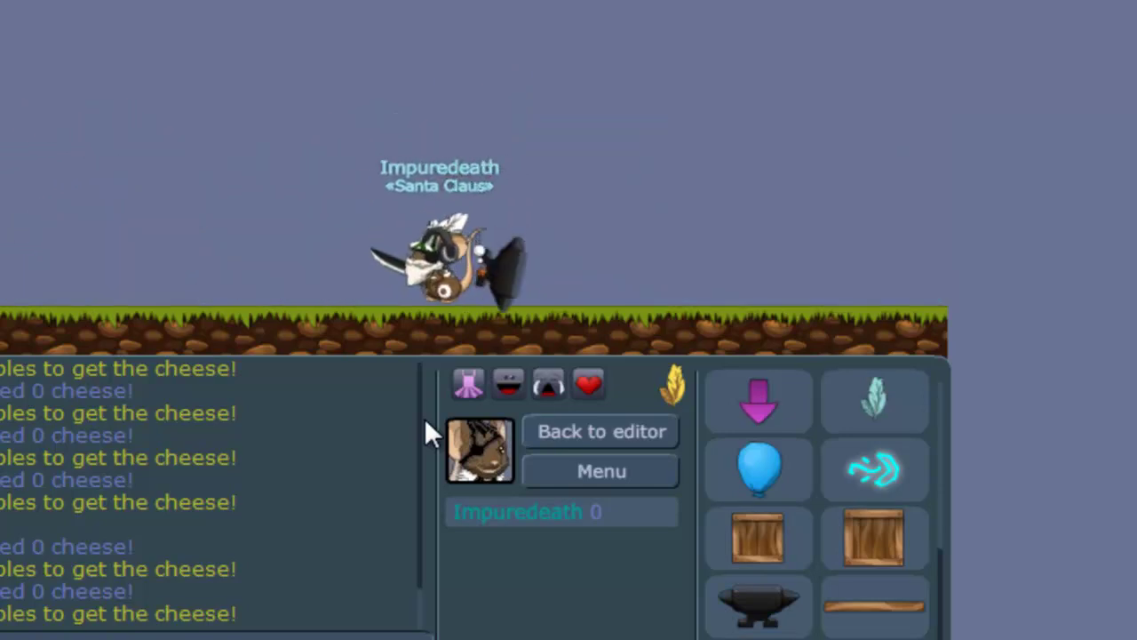
key("Right")
key("Up")
key("Left")
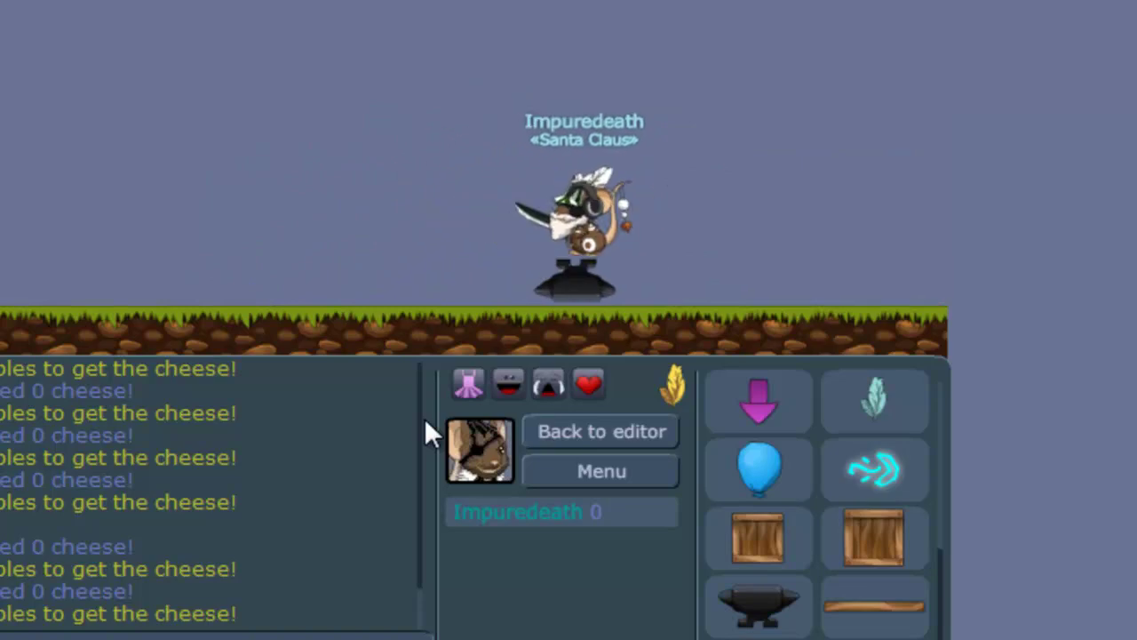
Return to the map editor and turn off Dynamic ground for the long 799 by 39 grass floor.
left_click(647, 432)
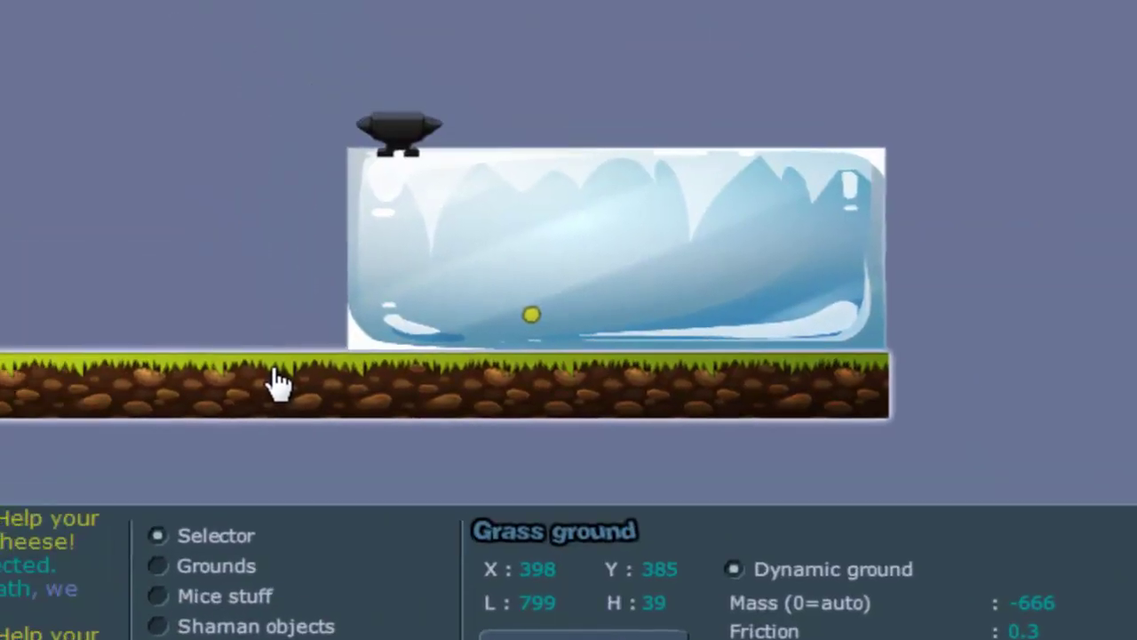
left_click_drag(123, 216, 233, 113)
left_click_drag(799, 422, 795, 308)
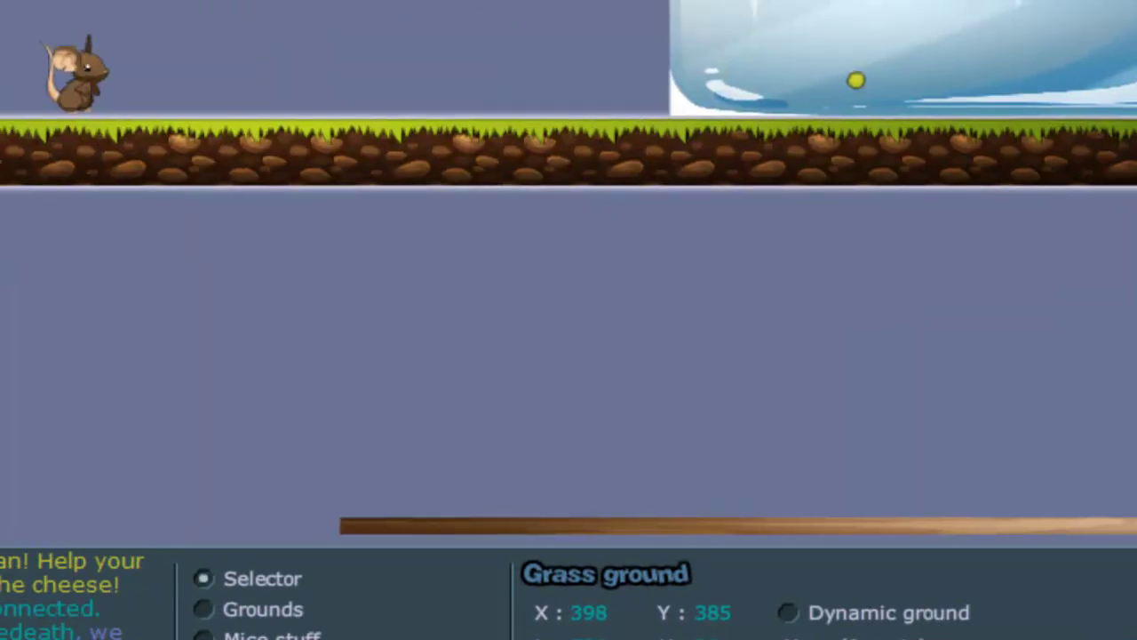
Start a validation run with the non-dynamic floor and move the mouse back and forth on it.
left_click(257, 639)
left_click(702, 625)
key("Left")
key("Right")
key("Left")
key("Right")
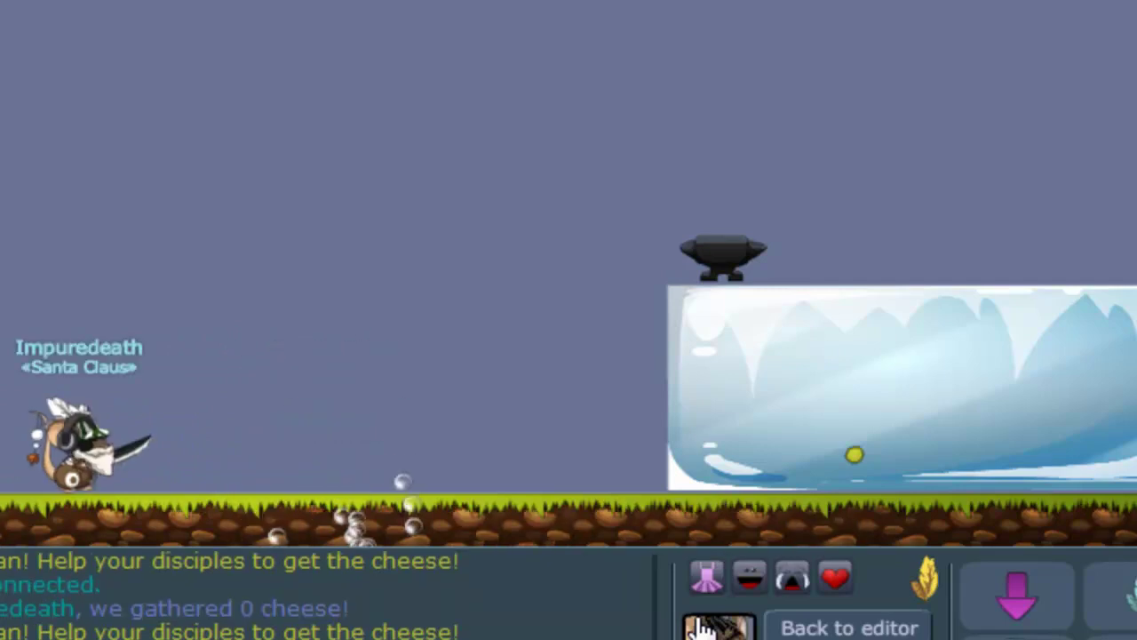
Return to the map editor and examine the properties of the small wood block and the vertical grass wall.
left_click(791, 627)
left_click_drag(223, 306, 964, 102)
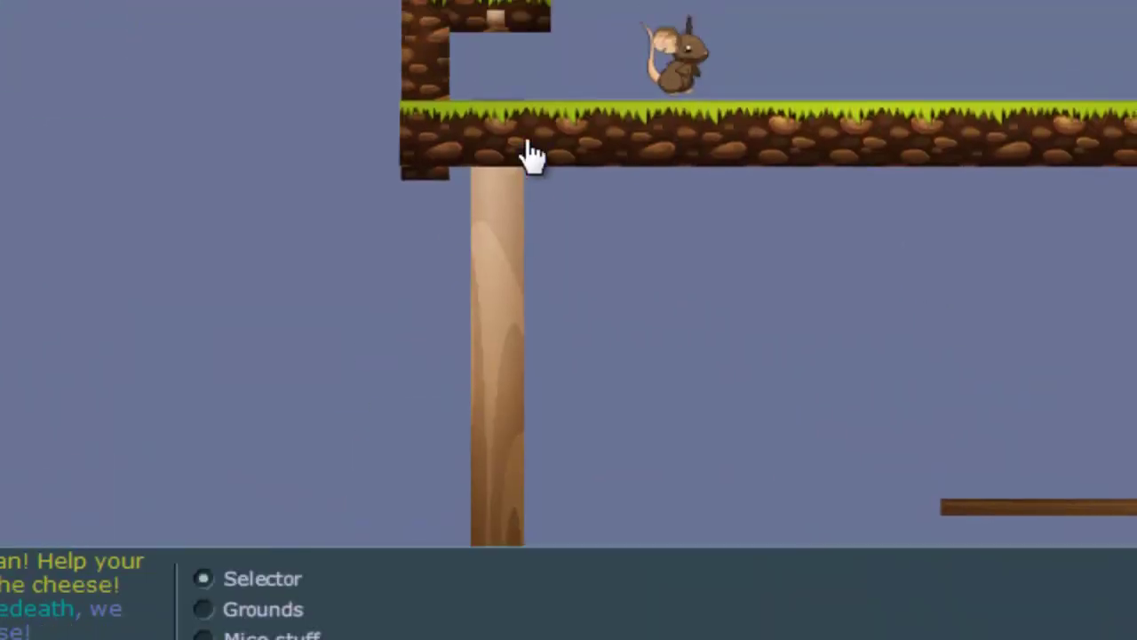
left_click(498, 22)
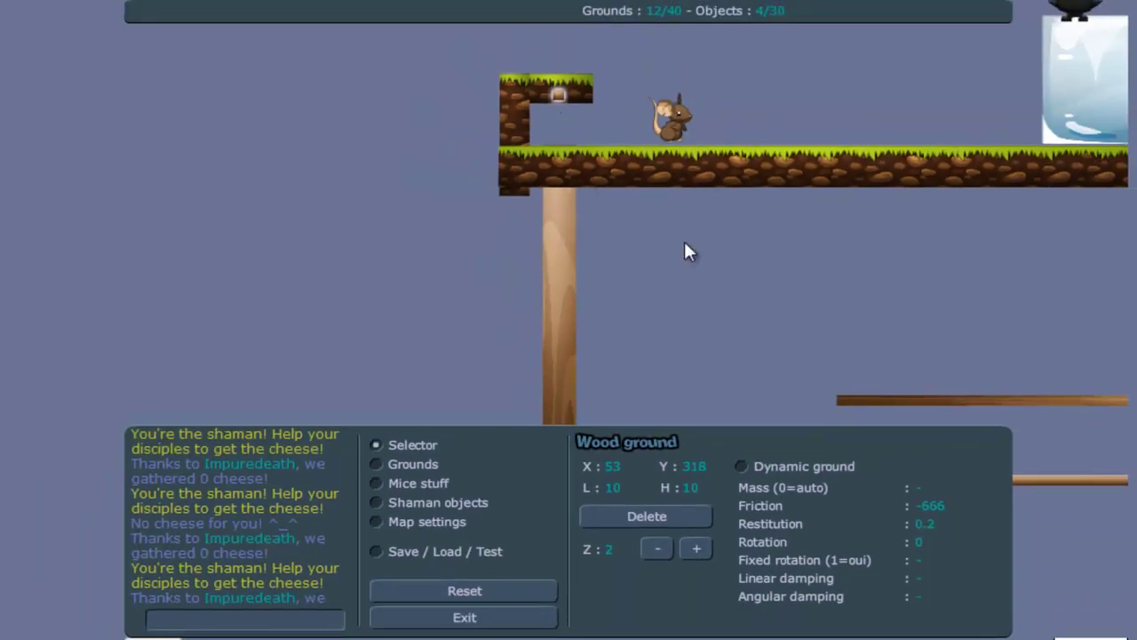
left_click_drag(684, 242, 638, 151)
left_click_drag(564, 129, 616, 471)
mouse_move(622, 415)
left_mouse_down()
mouse_move(641, 48)
mouse_move(633, 53)
left_mouse_up()
left_click_drag(574, 149, 648, 261)
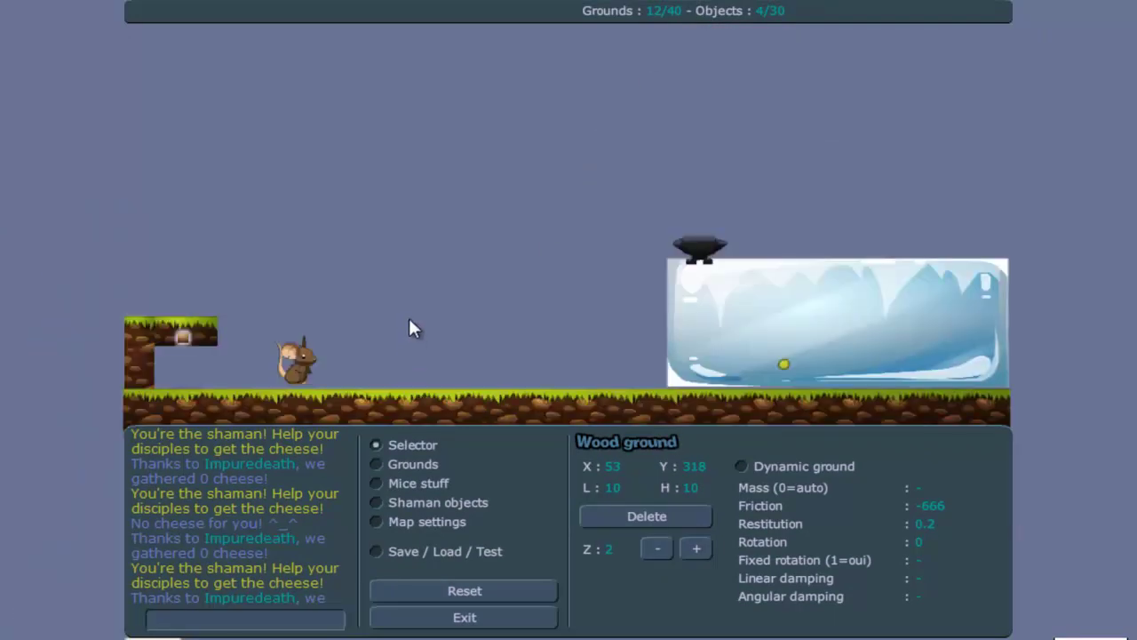
left_click(146, 366)
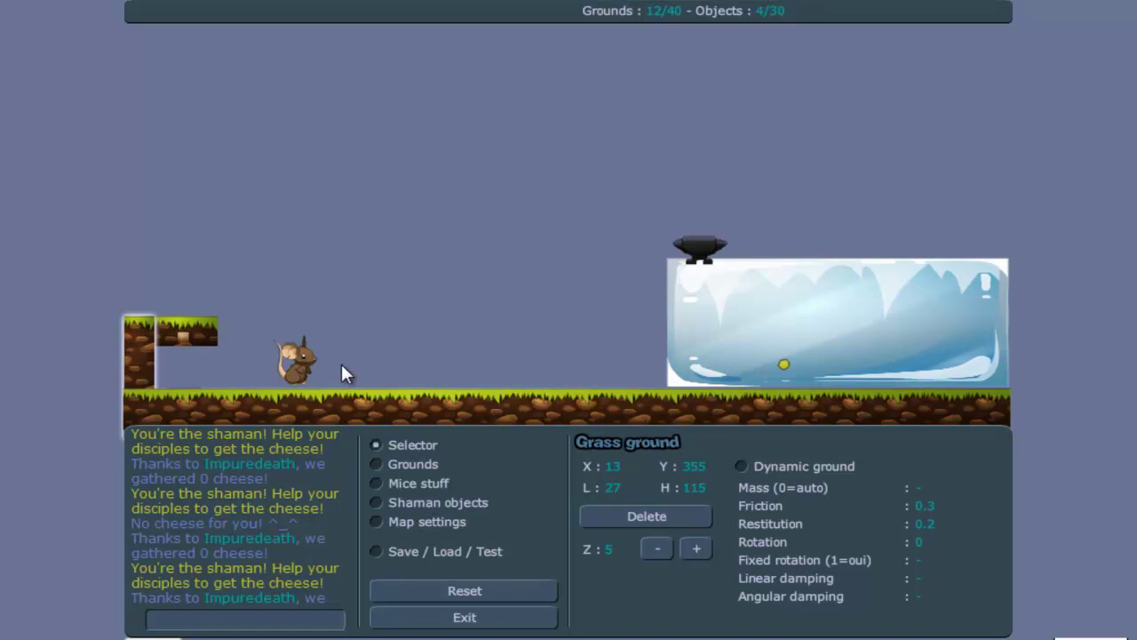
Delete the anvil from the top of the ice block.
left_click(398, 485)
left_click(421, 446)
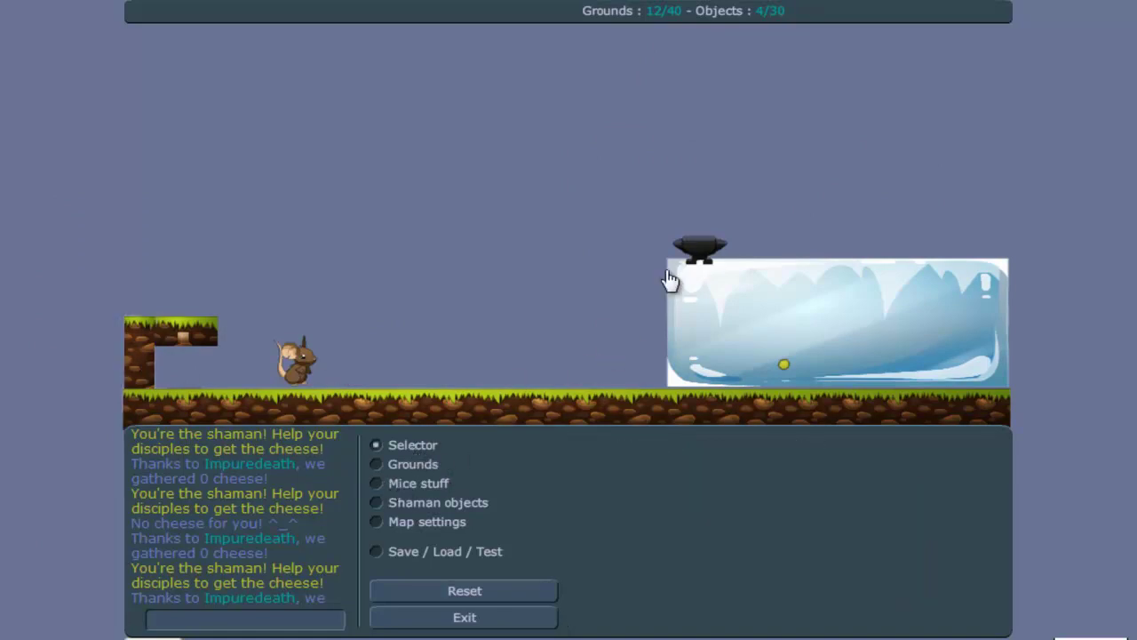
left_click(695, 254)
key("Delete")
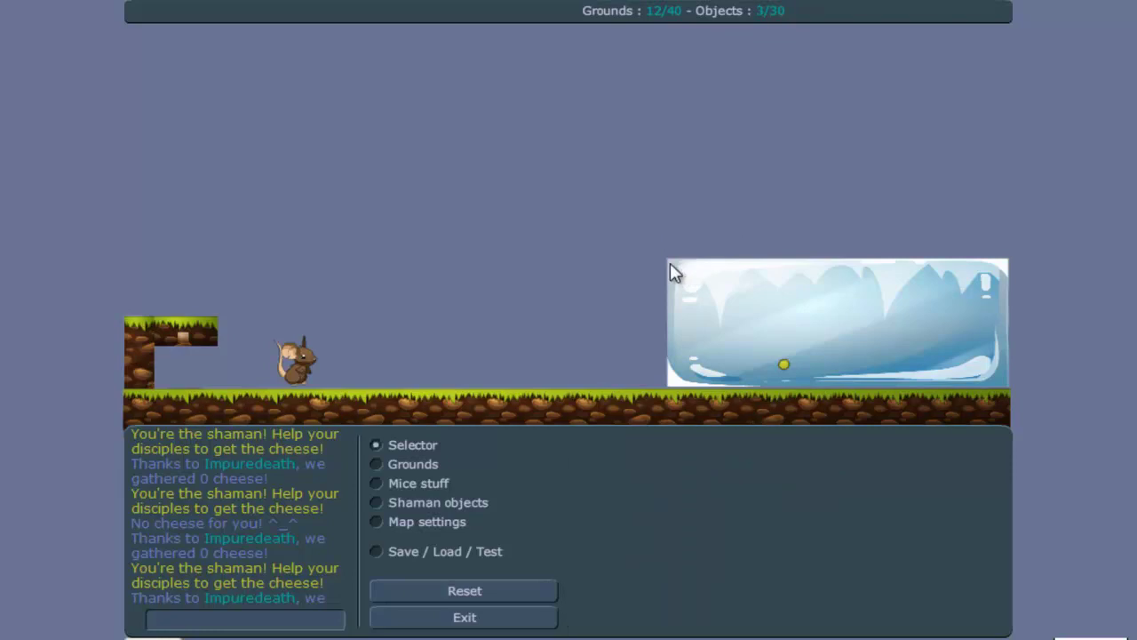
Move the mice spawn along the grass floor toward the ice block, to X 297, Y 348.
left_click_drag(311, 380, 462, 383)
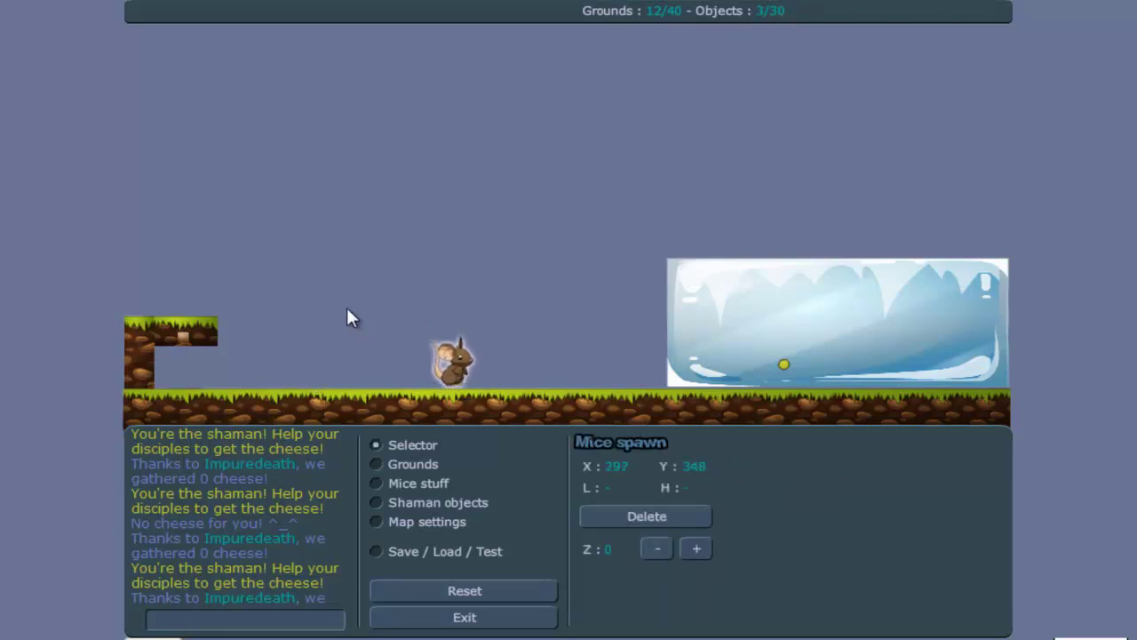
left_click_drag(347, 306, 503, 234)
left_click_drag(229, 235, 5, 219)
left_click_drag(860, 325, 1000, 327)
left_click_drag(911, 229, 948, 325)
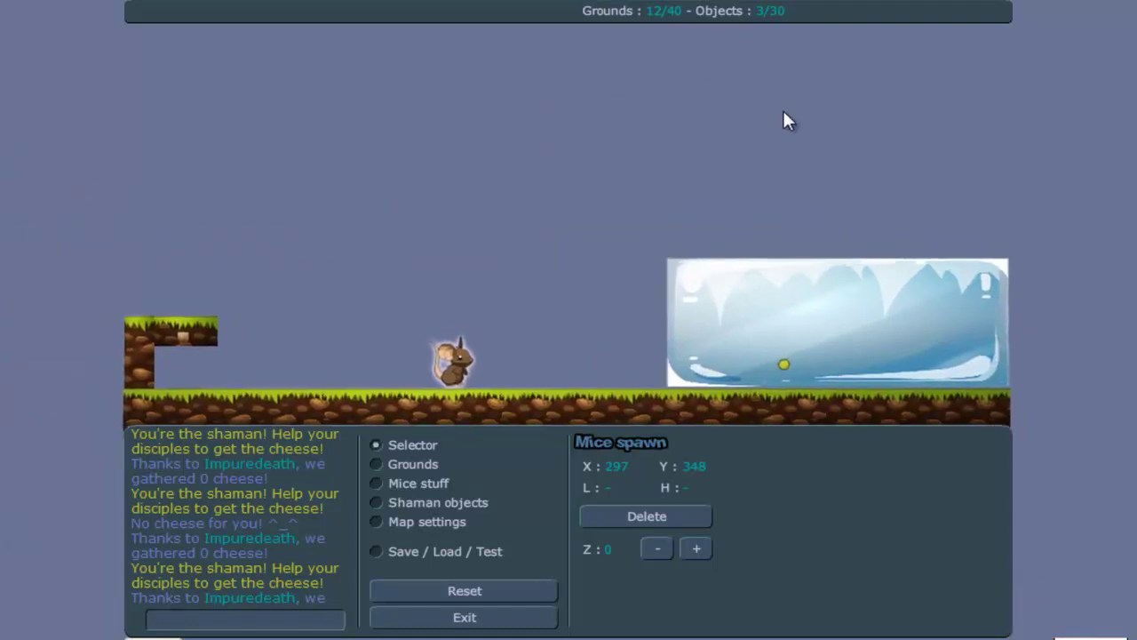